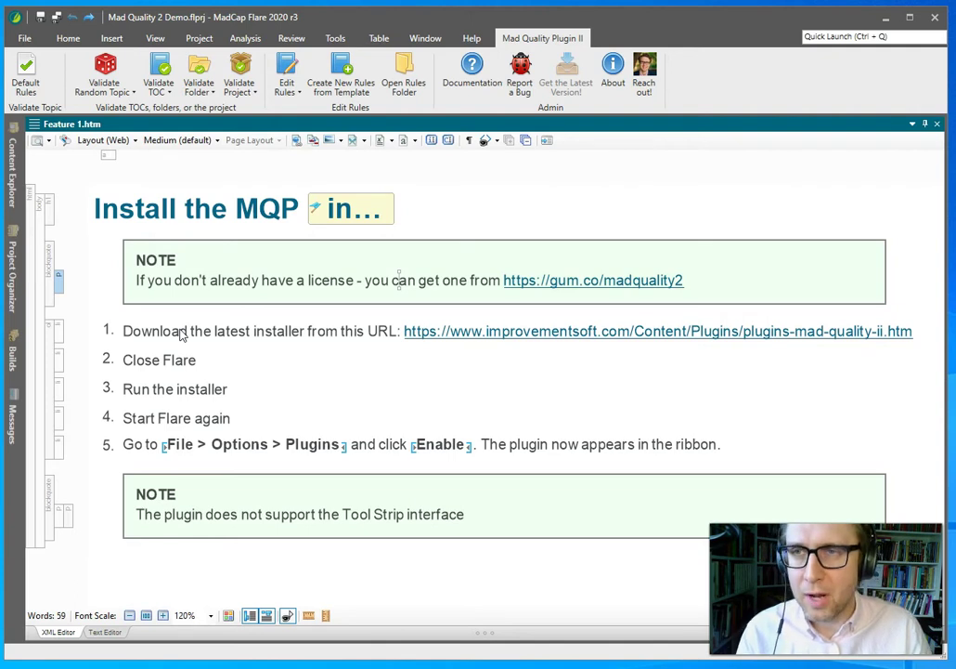
Validate the open topic against the default rules and fit the Broken Rules window within the workspace
left_click(241, 336)
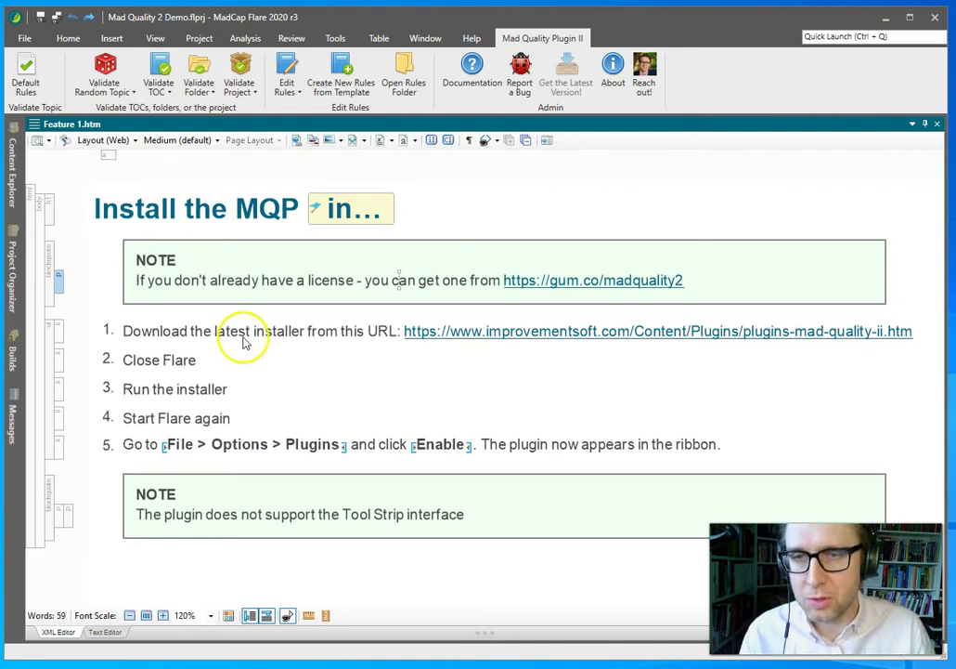
left_click(26, 87)
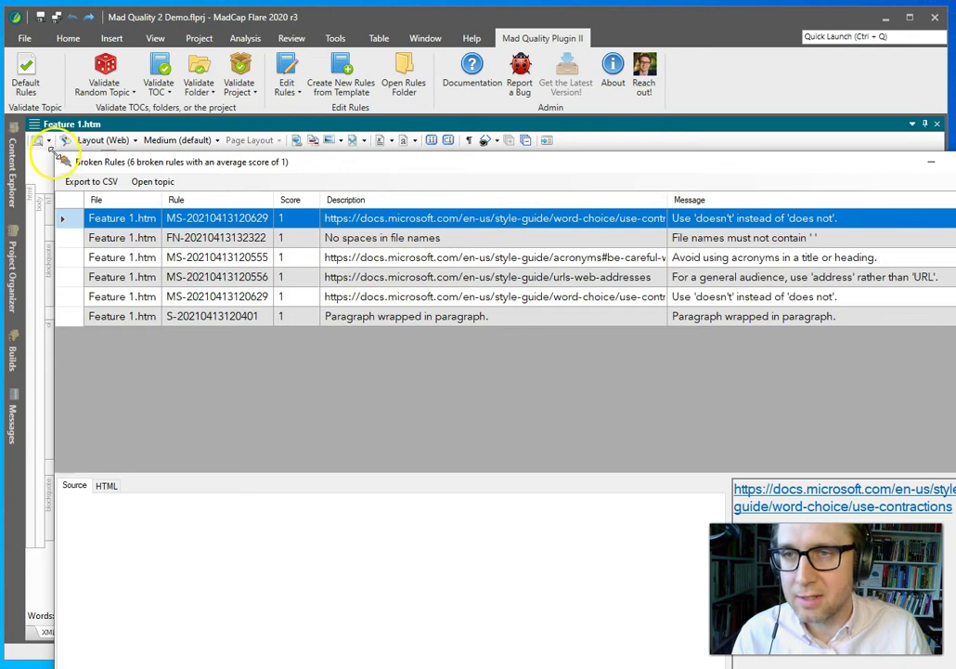
left_click_drag(65, 162, 377, 357)
left_click_drag(632, 373, 338, 131)
Go to the "Paragraph wrapped in paragraph" violation and unbind the inner p element in the last note
left_click(388, 312)
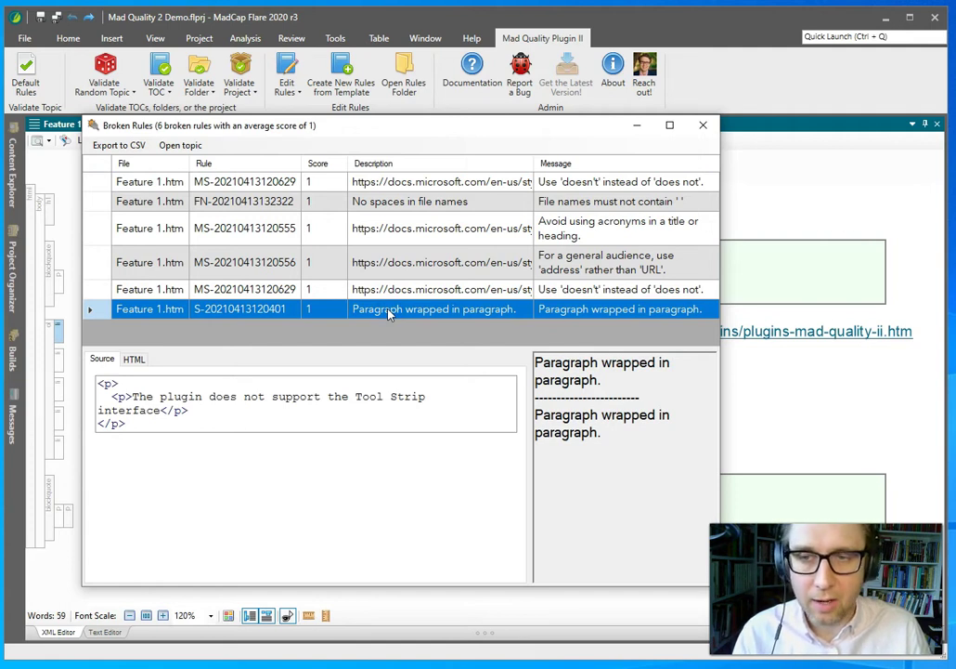
left_click(403, 314)
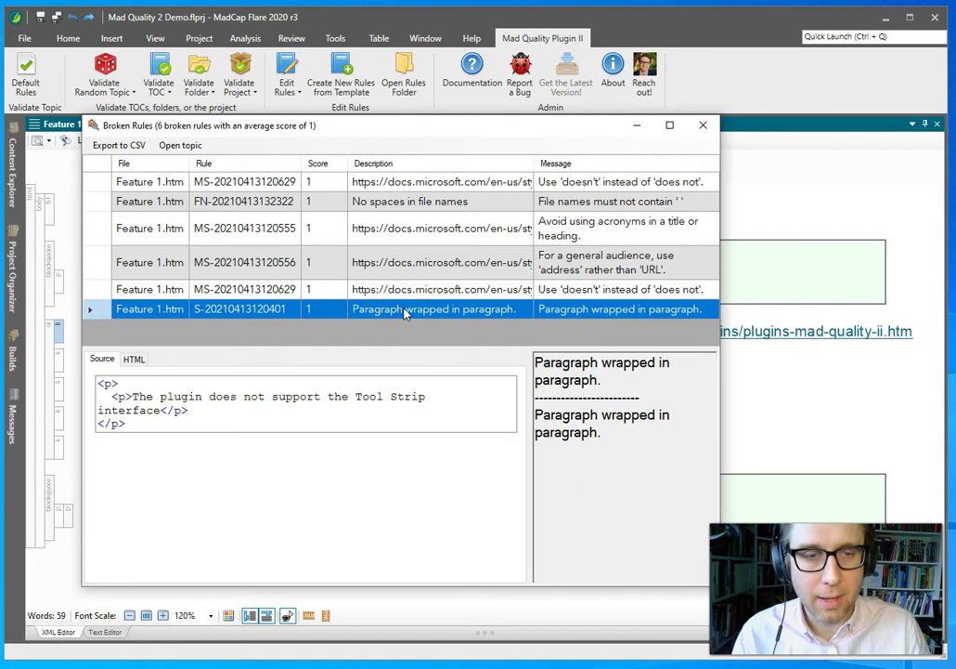
double_click(404, 314)
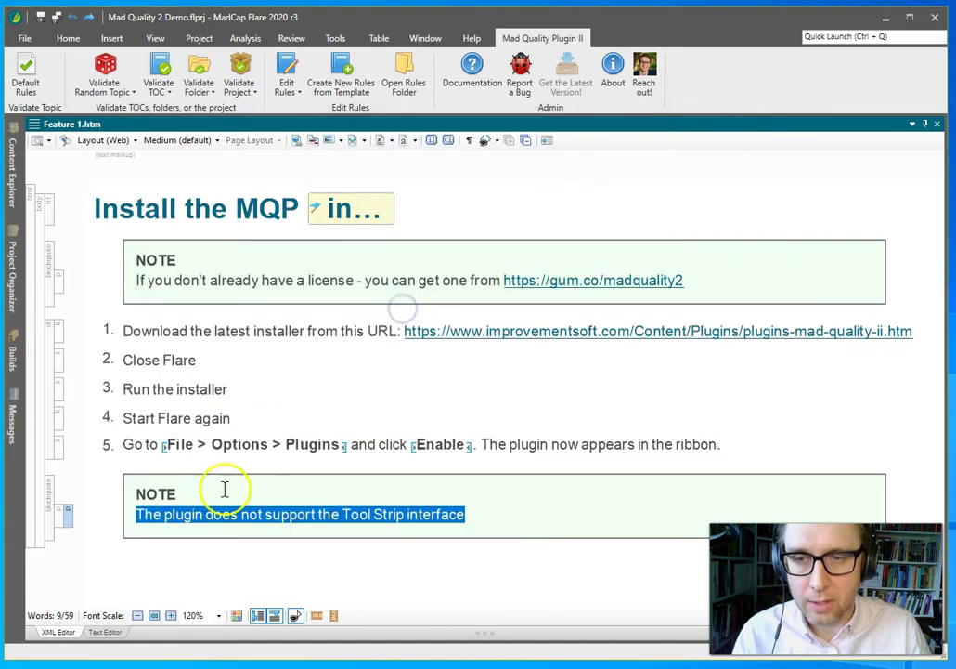
right_click(69, 514)
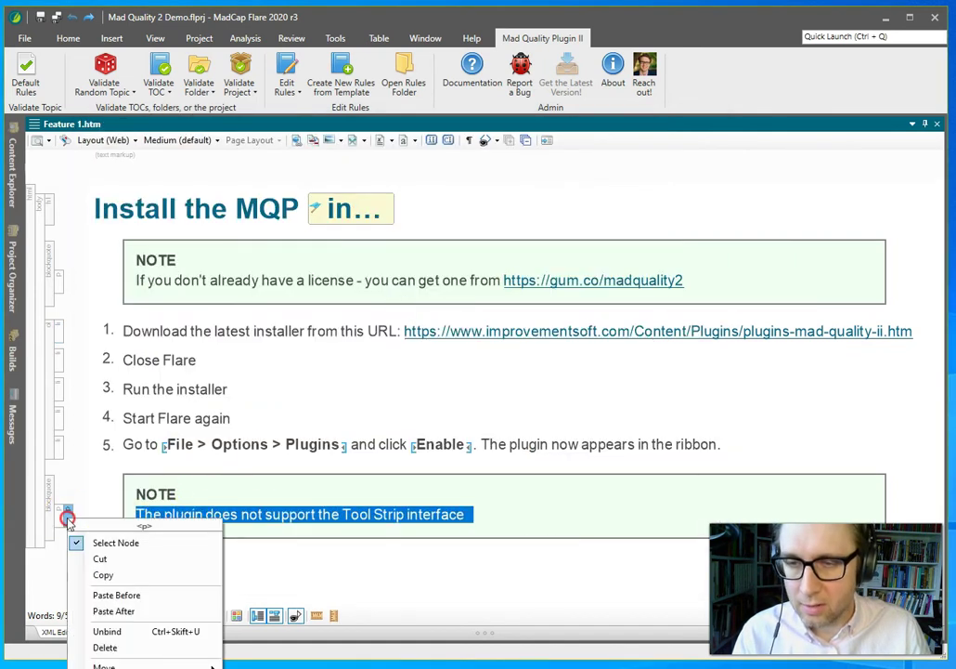
left_click(107, 631)
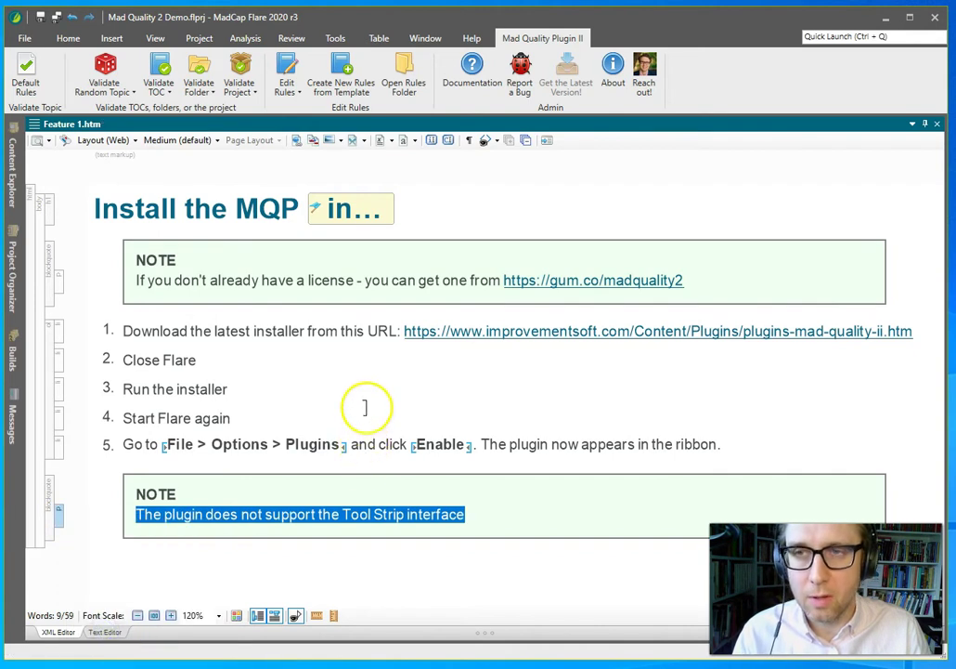
Go to the second "does not" violation and replace "does not" with "doesn't" in the Tool Strip note
key("alt+Tab")
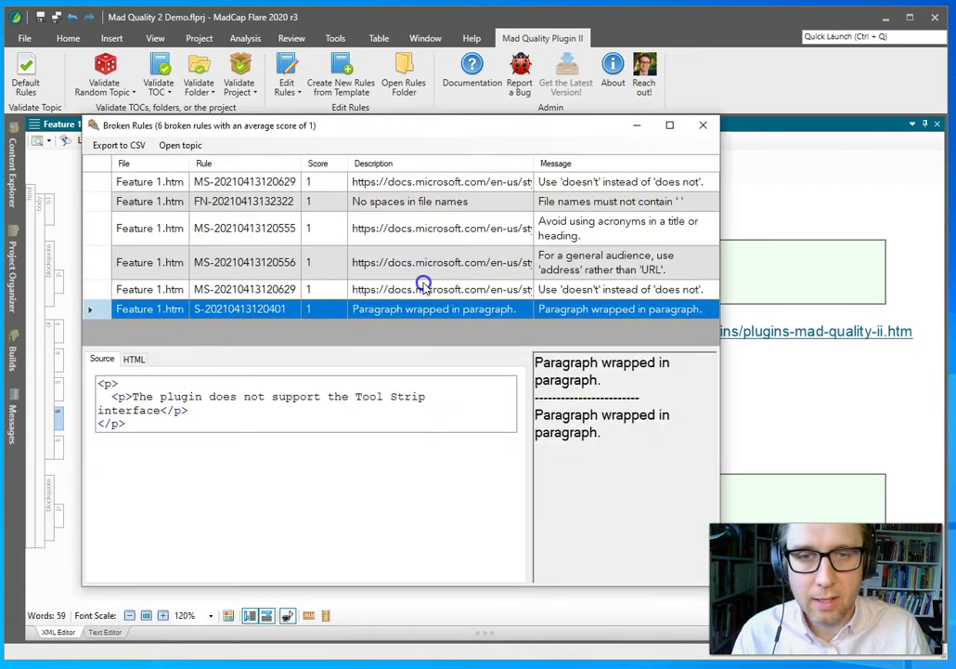
left_click(424, 289)
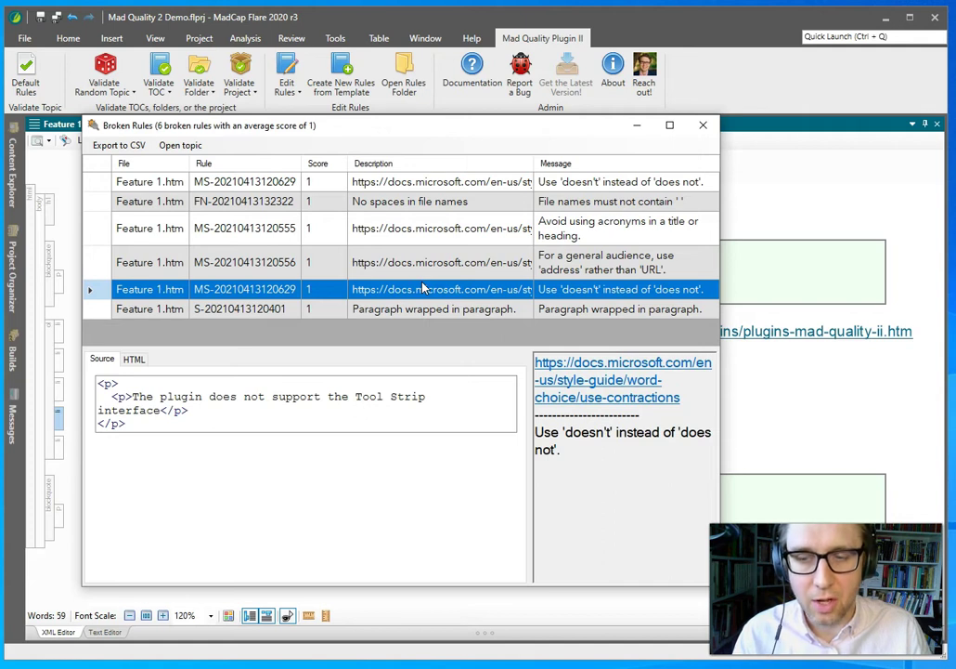
double_click(424, 288)
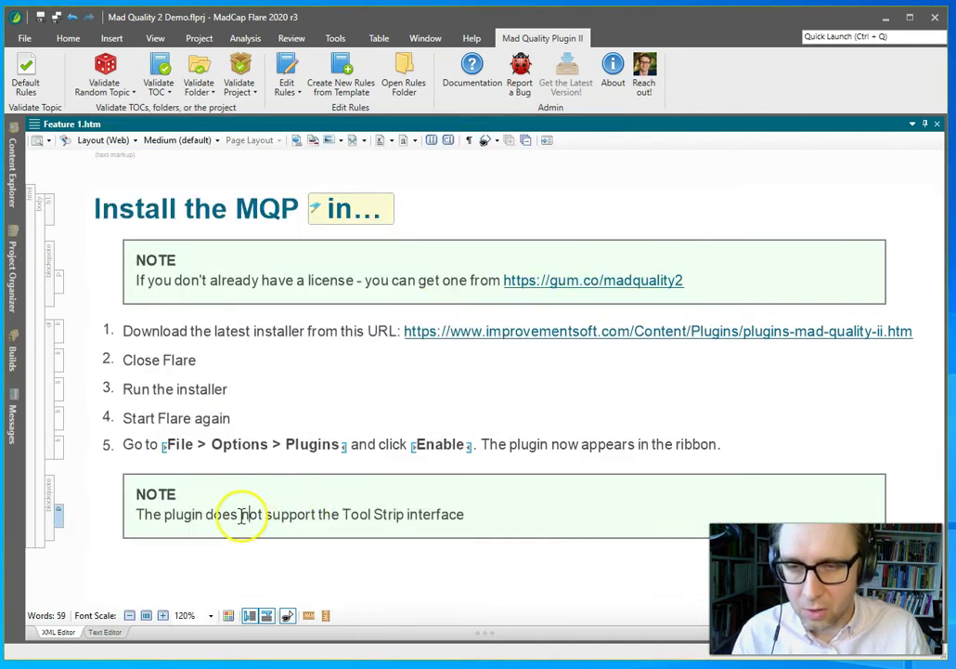
type("n't")
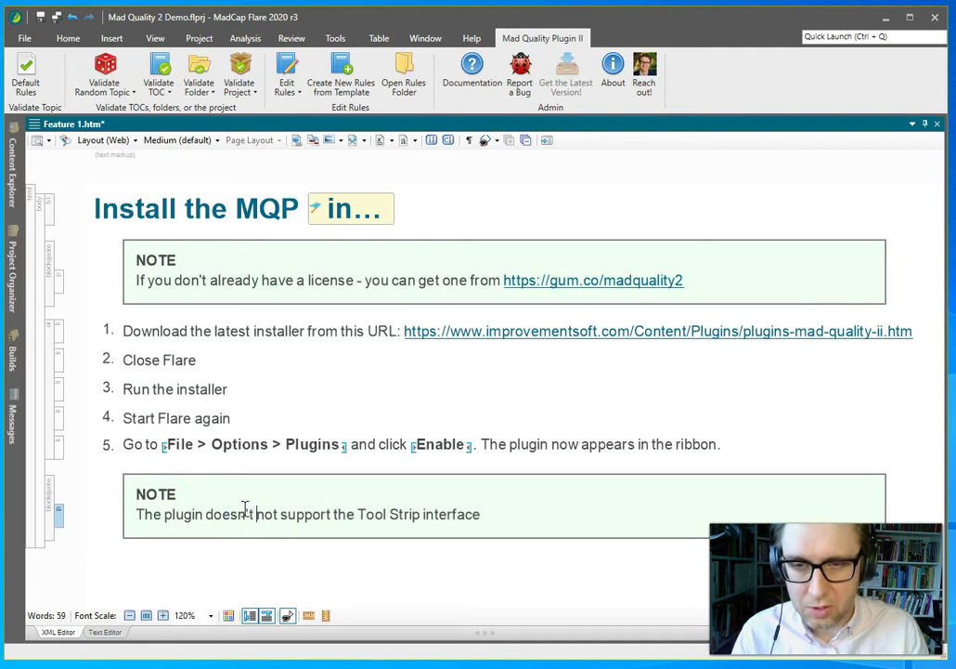
key("ctrl+shift+Right")
key("Delete")
Locate the 'address' rather than 'URL' violation, remove "this URL:" from the first list item, and save the topic
key("alt+Tab")
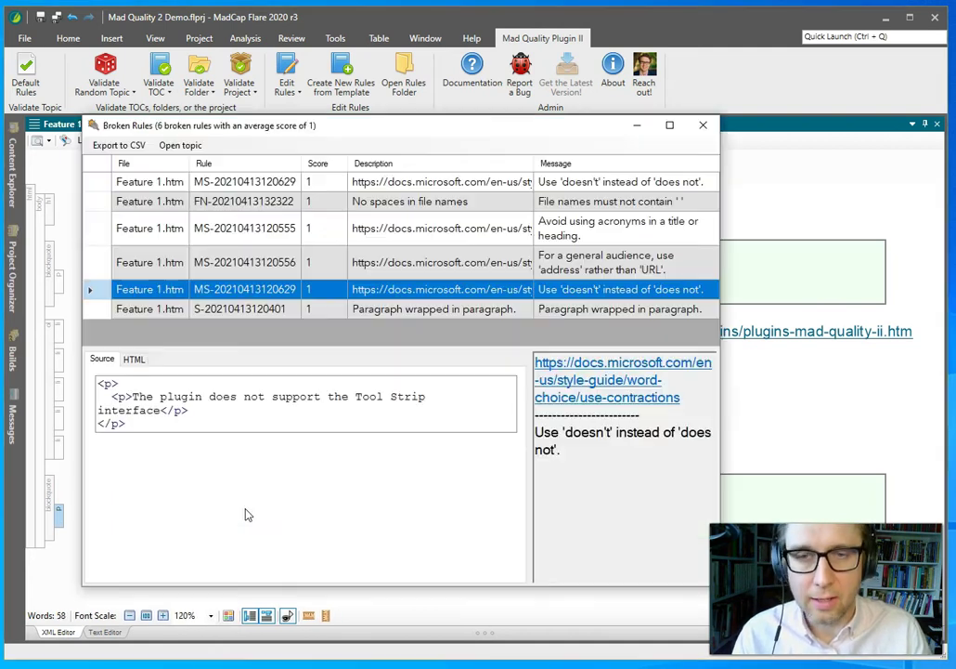
left_click(516, 269)
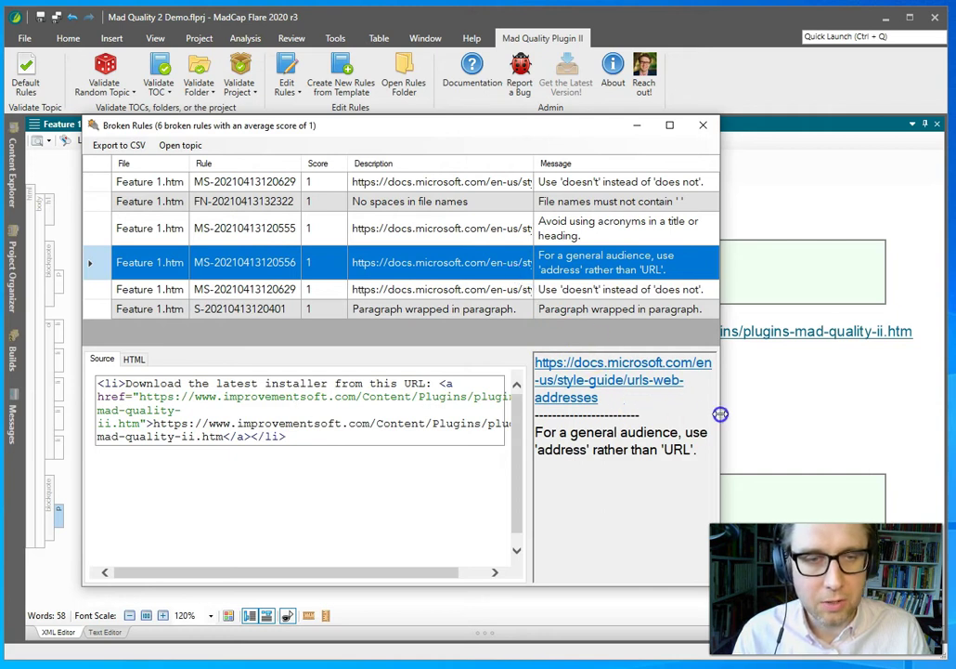
left_click_drag(721, 414, 877, 415)
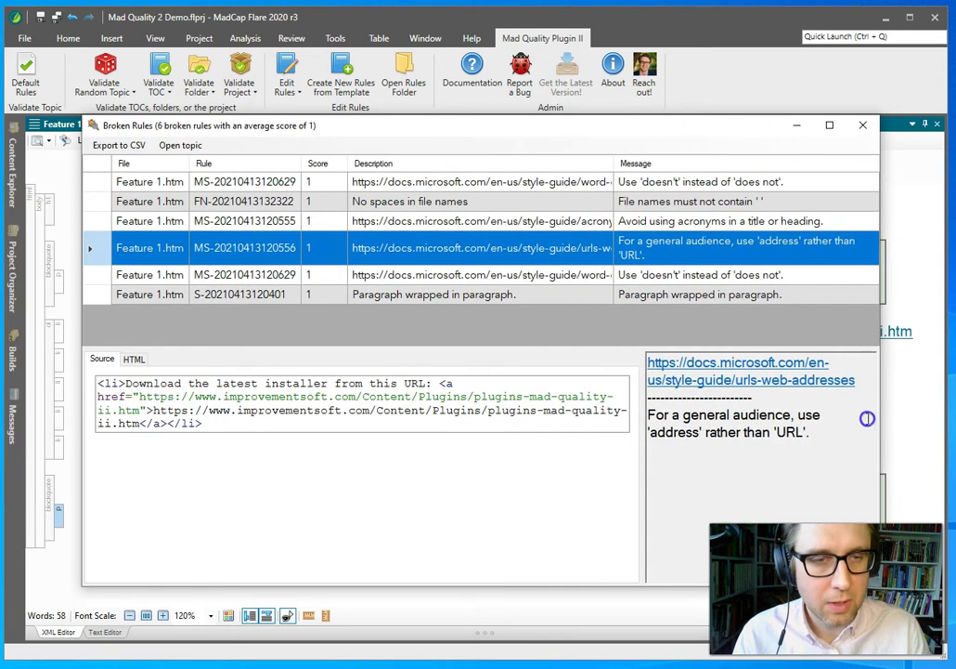
double_click(677, 430)
left_click(397, 330)
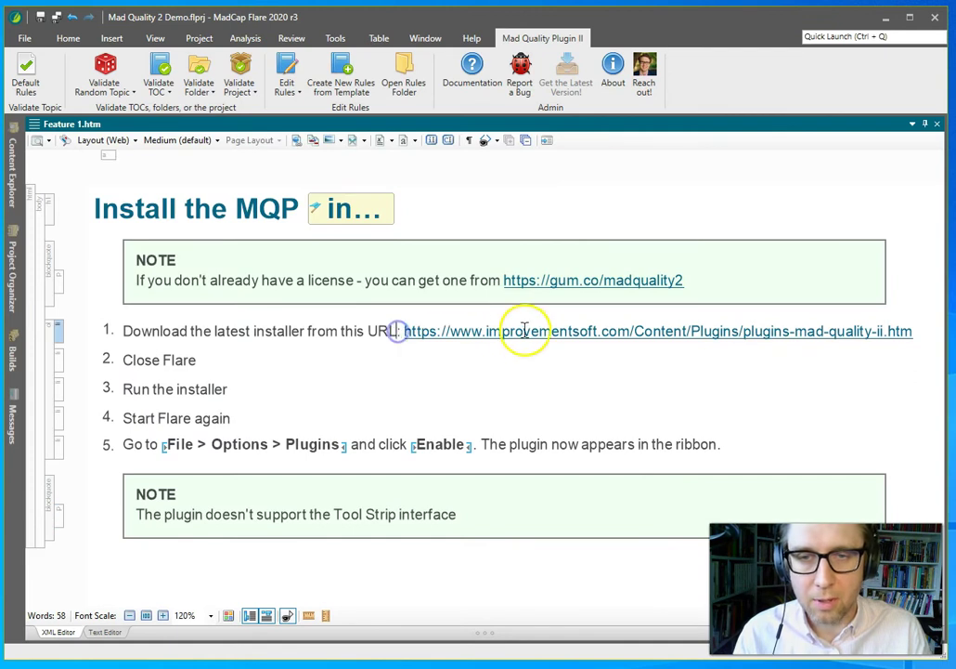
key("ctrl+shift+Left")
key("ctrl+shift+Left")
key("BackSpace")
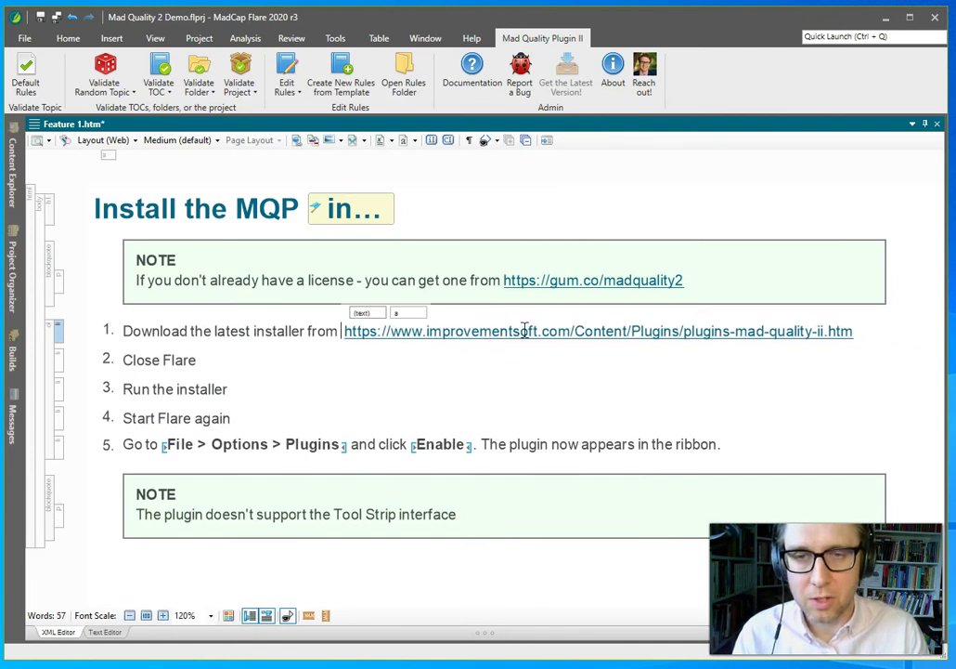
key("ctrl+s")
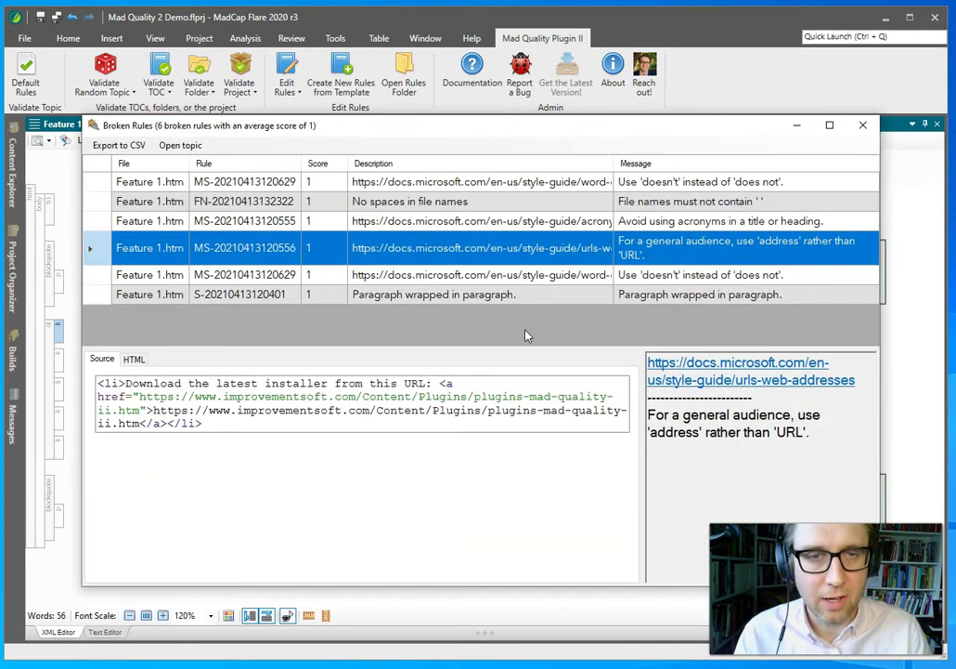
Review the heading acronym violation, replace "MQP" in the heading with "Mad Quality Plugin", and save the topic
left_click(490, 248)
left_click(480, 222)
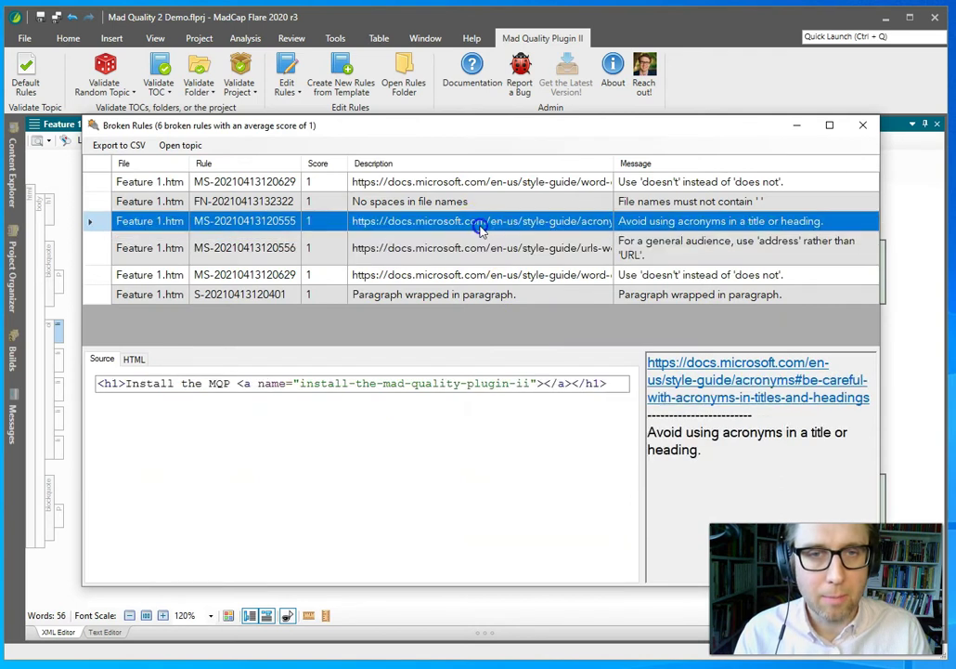
left_click(710, 398)
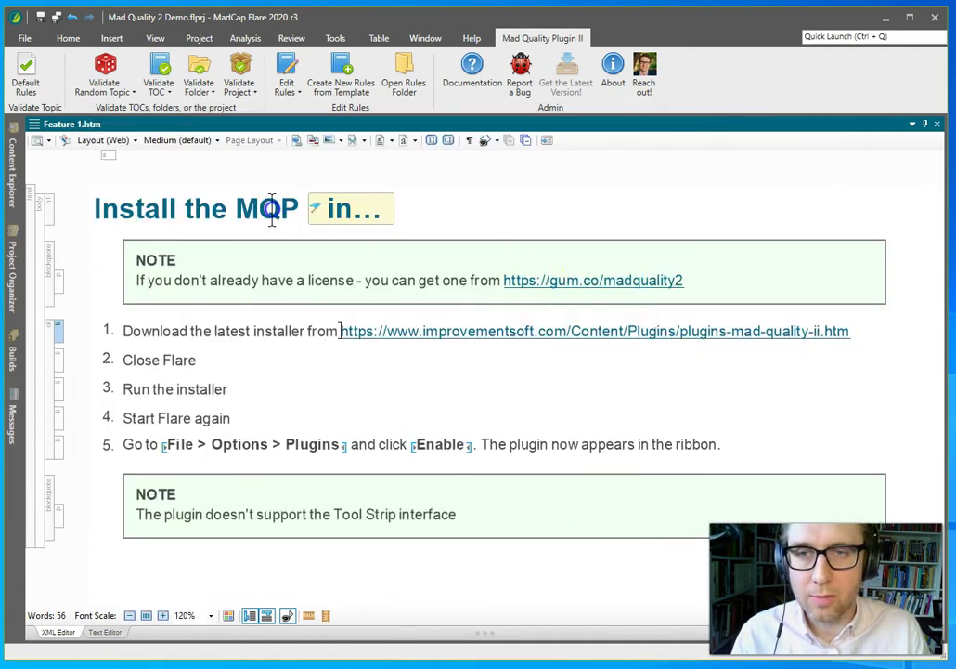
double_click(279, 208)
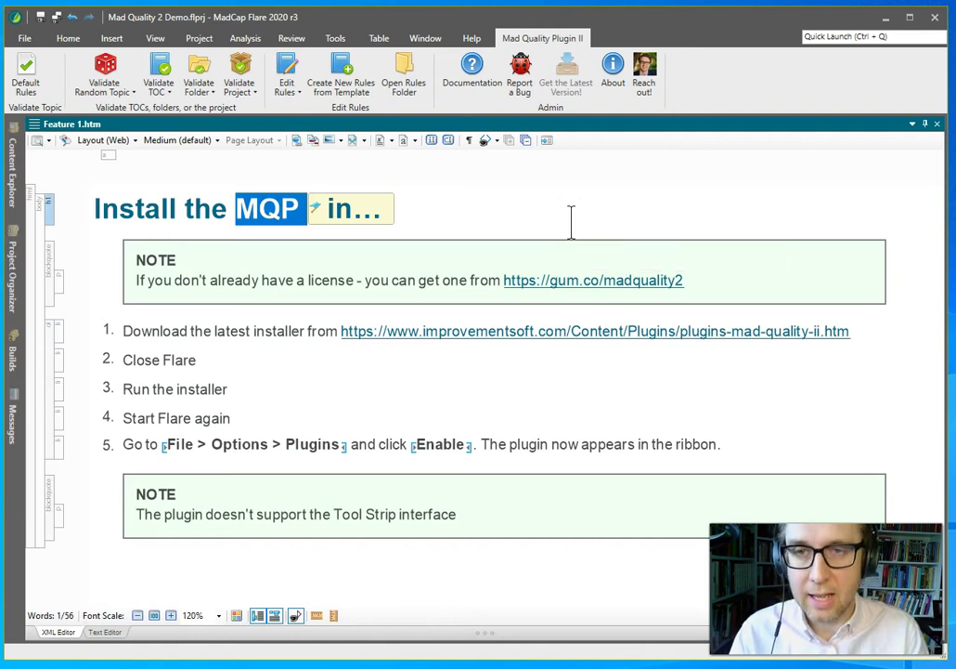
type("Mad Quality P")
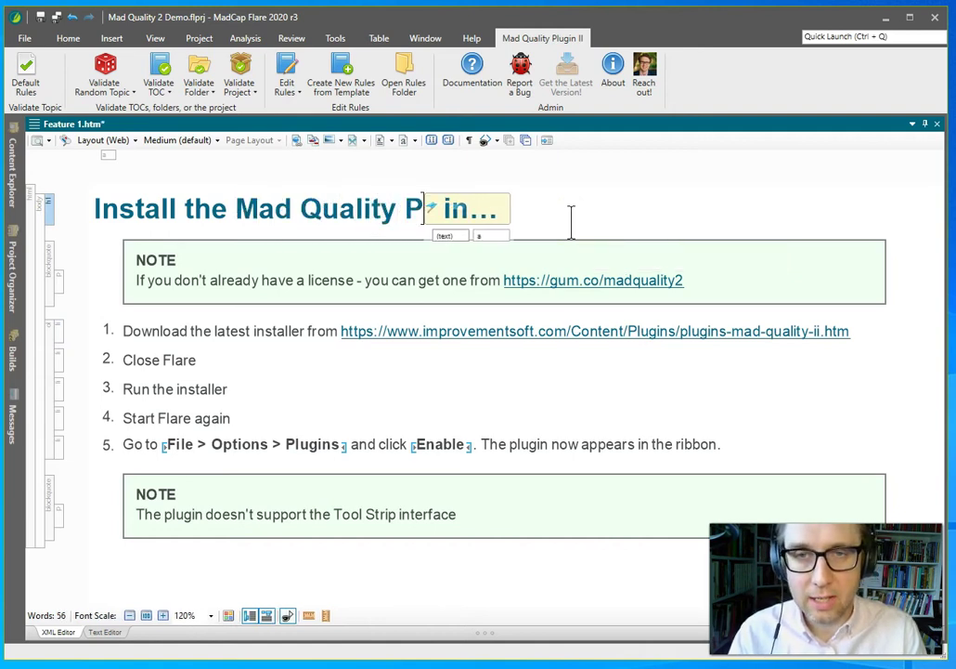
type("lugin")
key("ctrl+s")
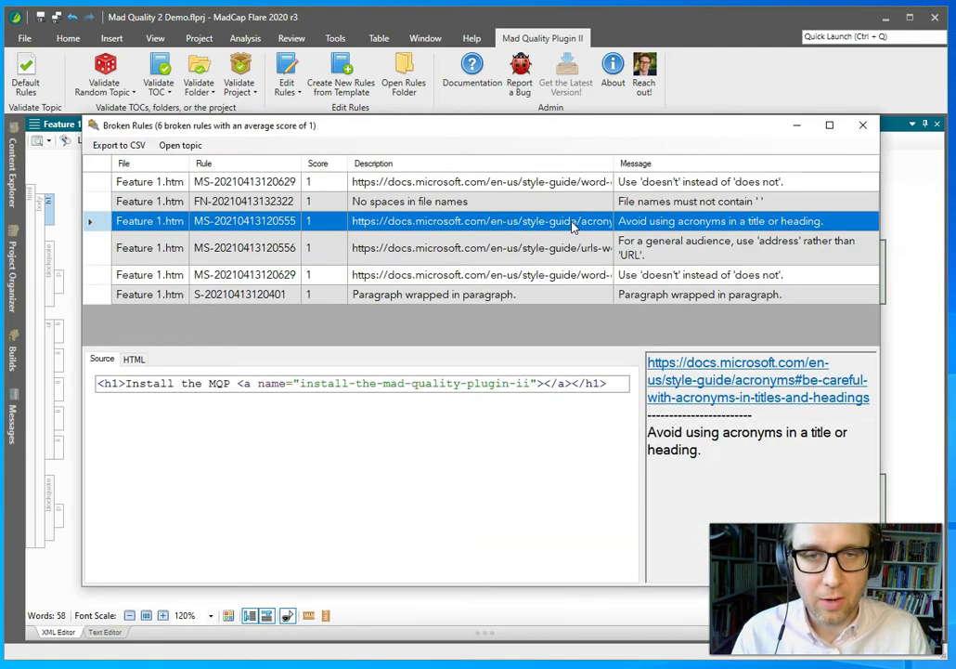
Check the file name violation, close the Broken Rules window, and rename the topic file to Feature1.htm in B-Feature-Topics
left_click(562, 205)
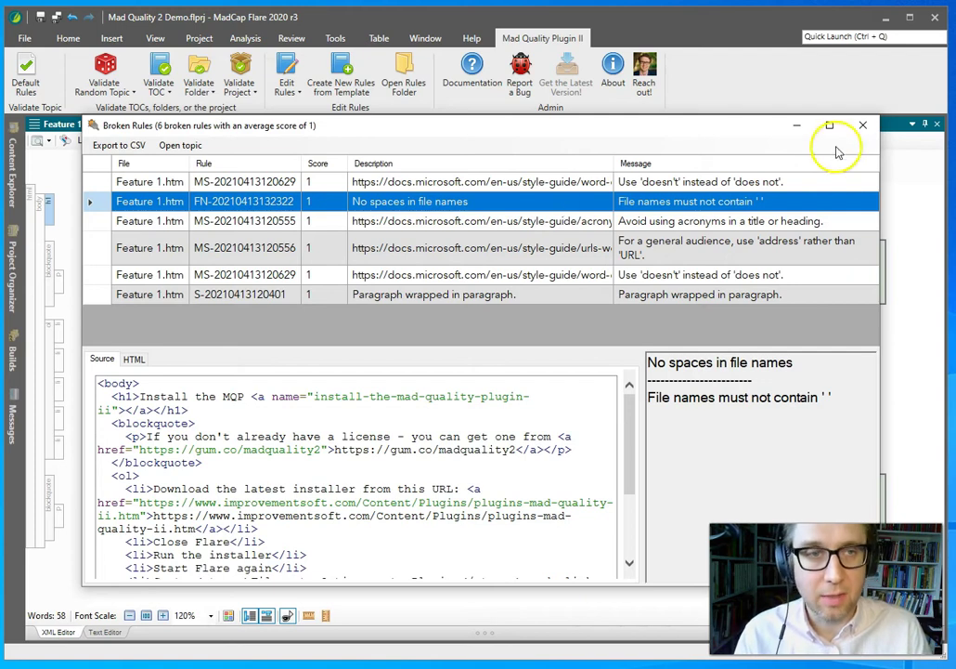
left_click(862, 126)
left_click(12, 186)
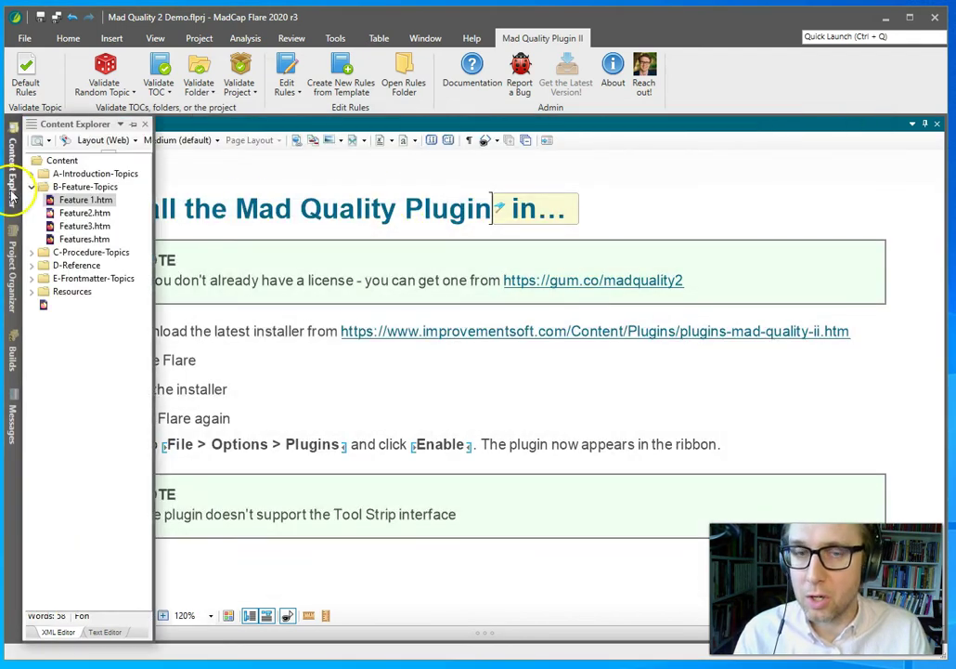
left_click(85, 201)
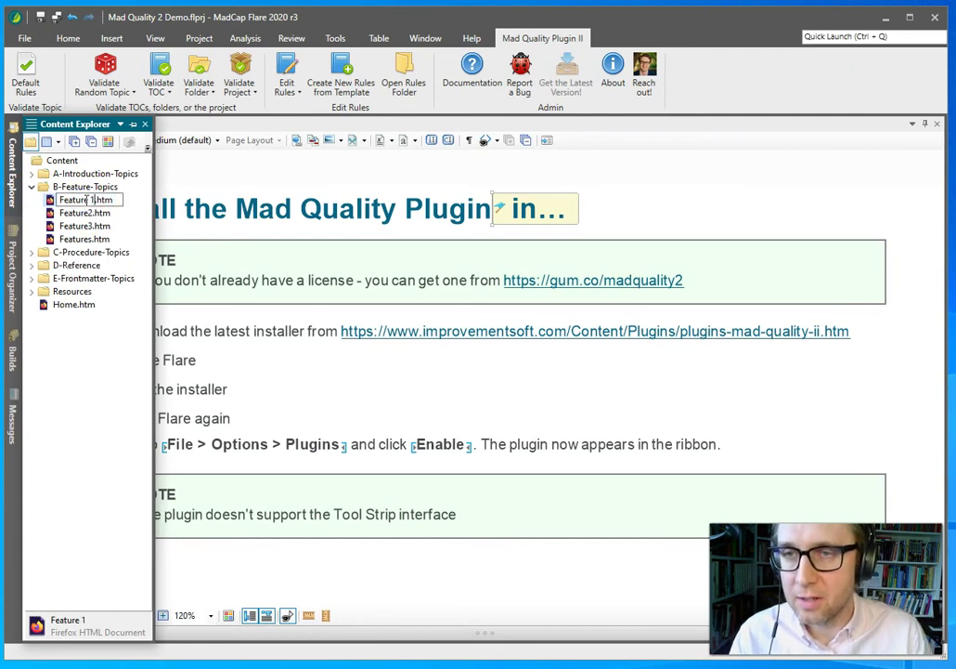
key("BackSpace")
key("Return")
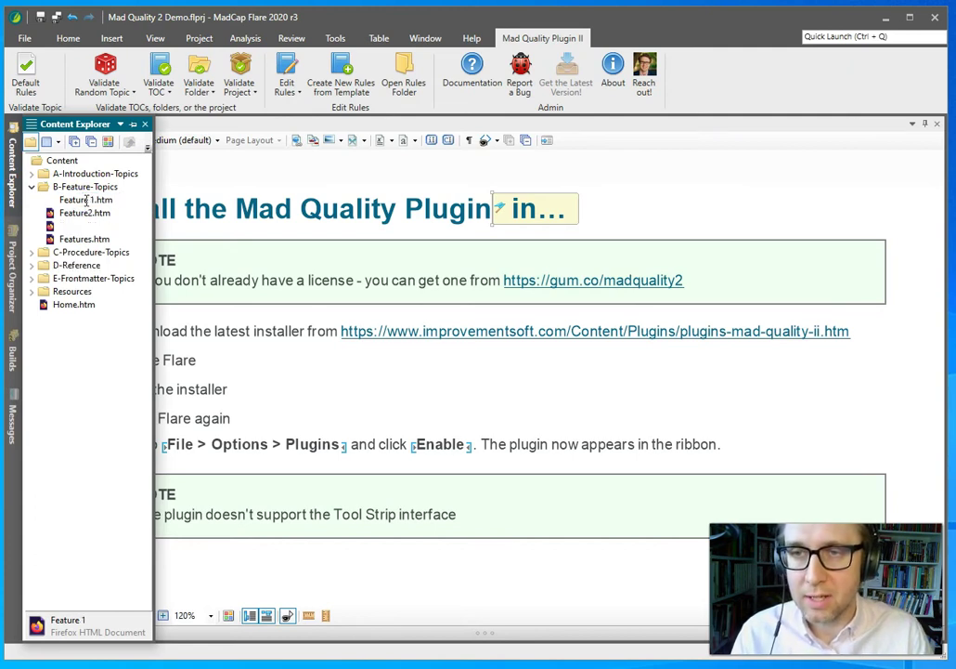
left_click(385, 381)
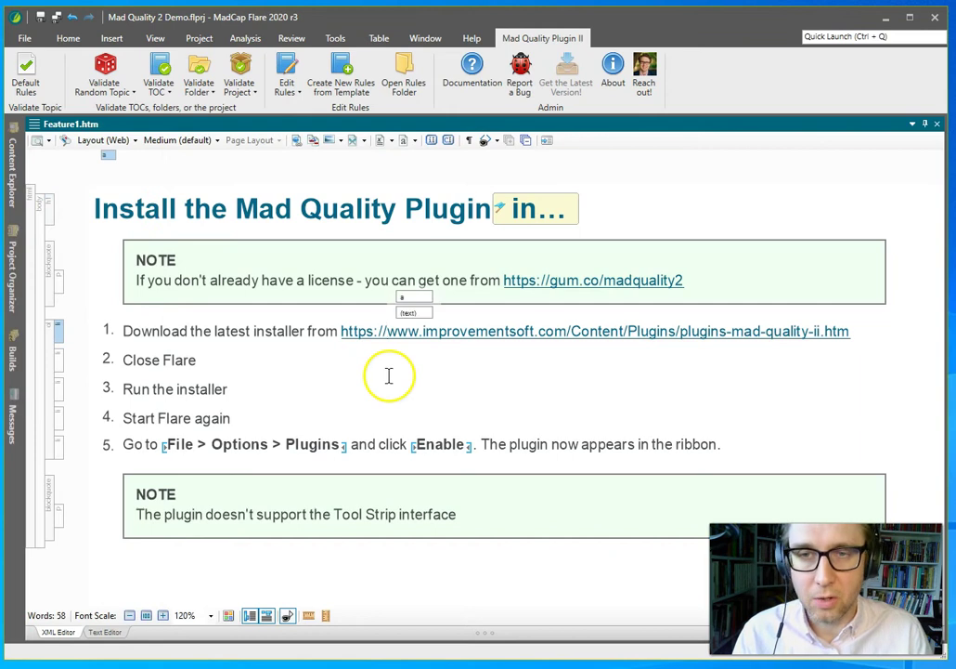
Validate the corrected topic against the default rules again and dismiss the result message
key("alt+Tab")
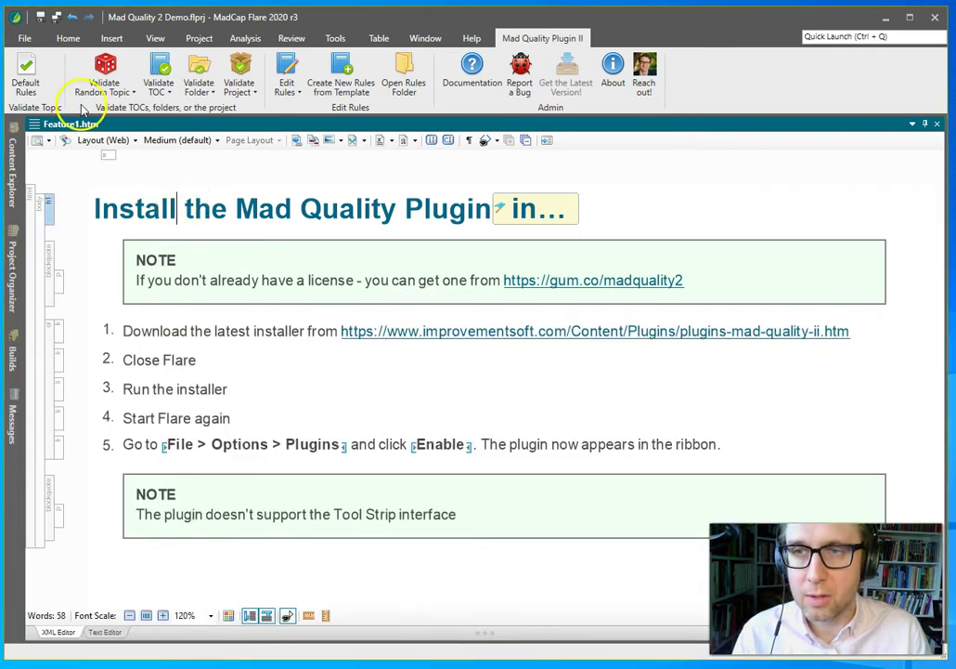
left_click(25, 67)
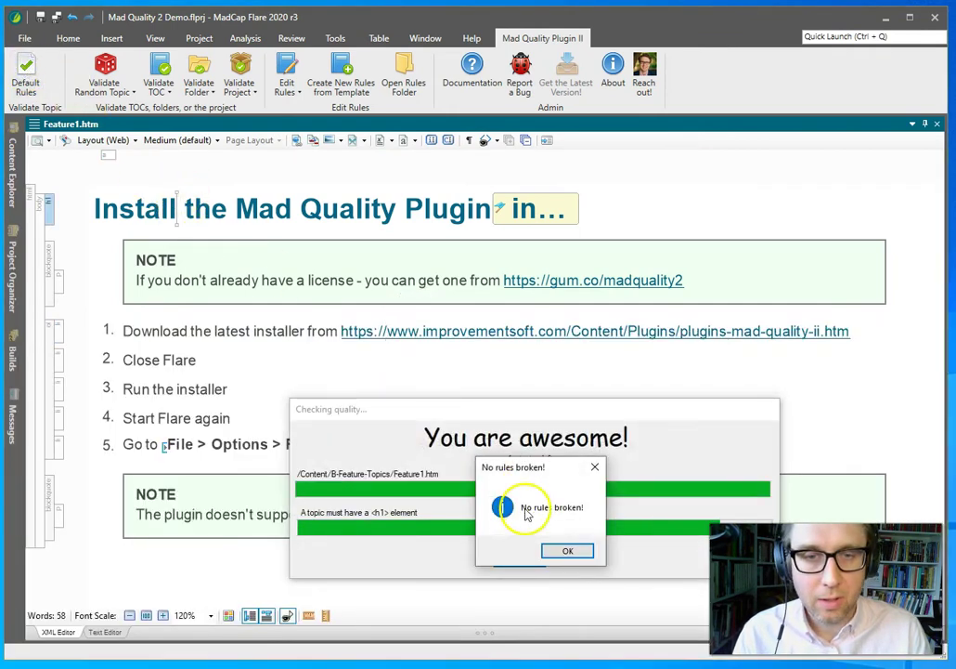
left_click(568, 554)
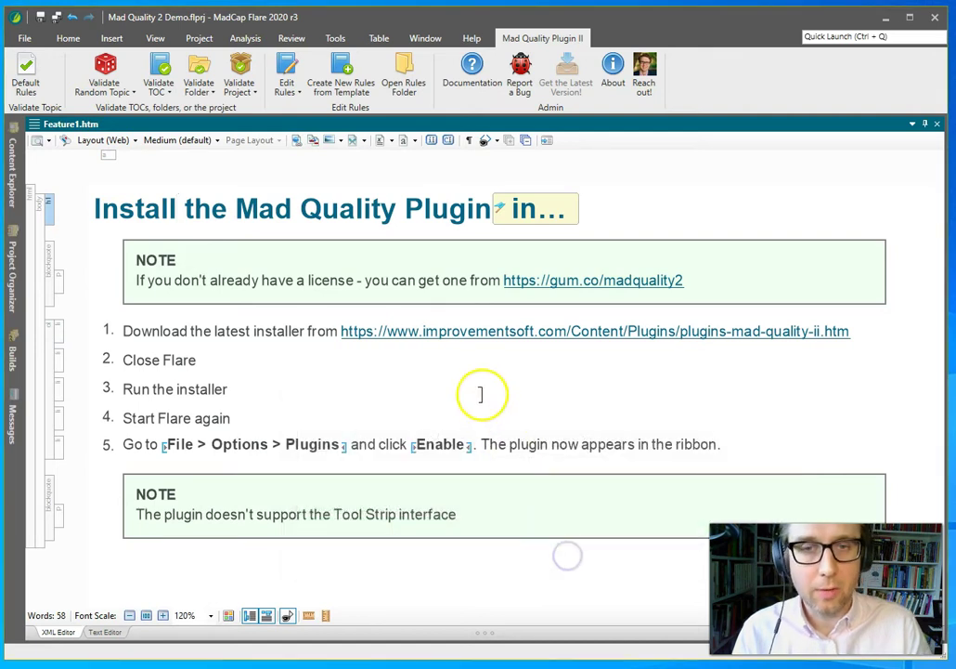
left_click(480, 395)
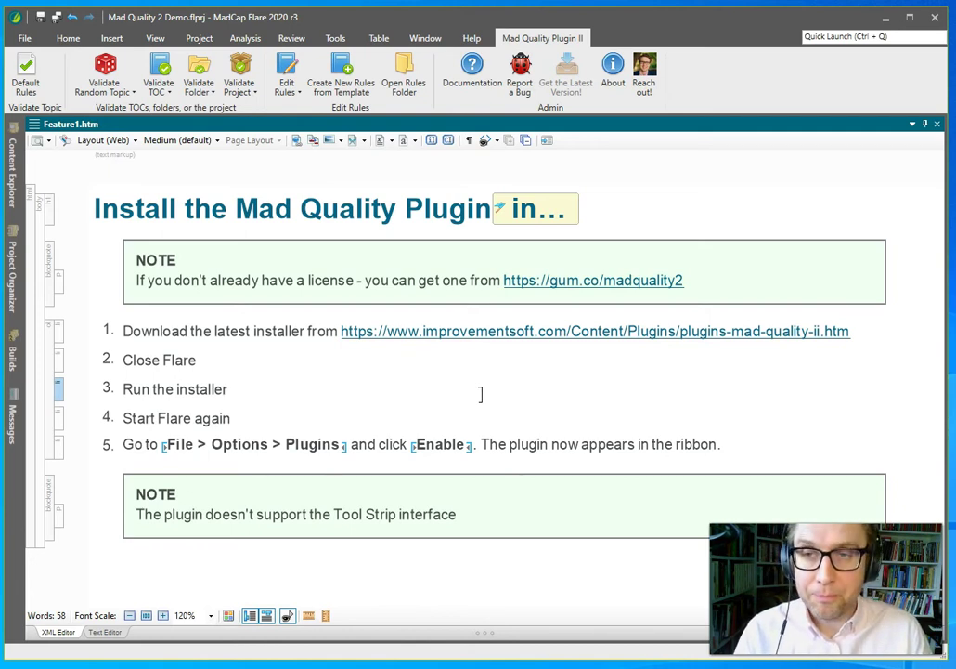
left_click(421, 383)
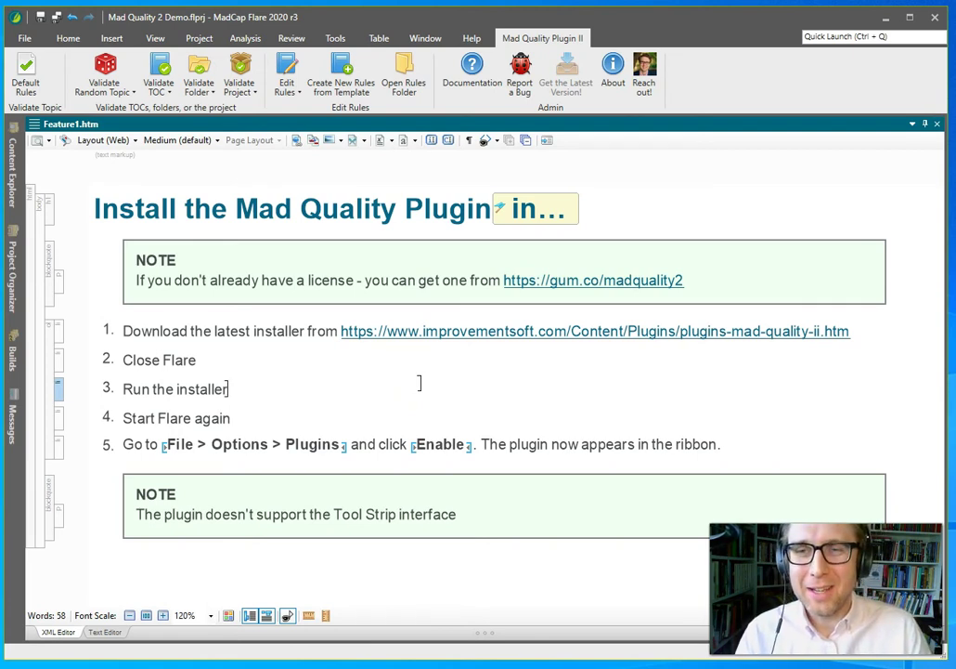
Insert a line break before "Quality" in the heading and validate the topic against the default rules
left_click(309, 222)
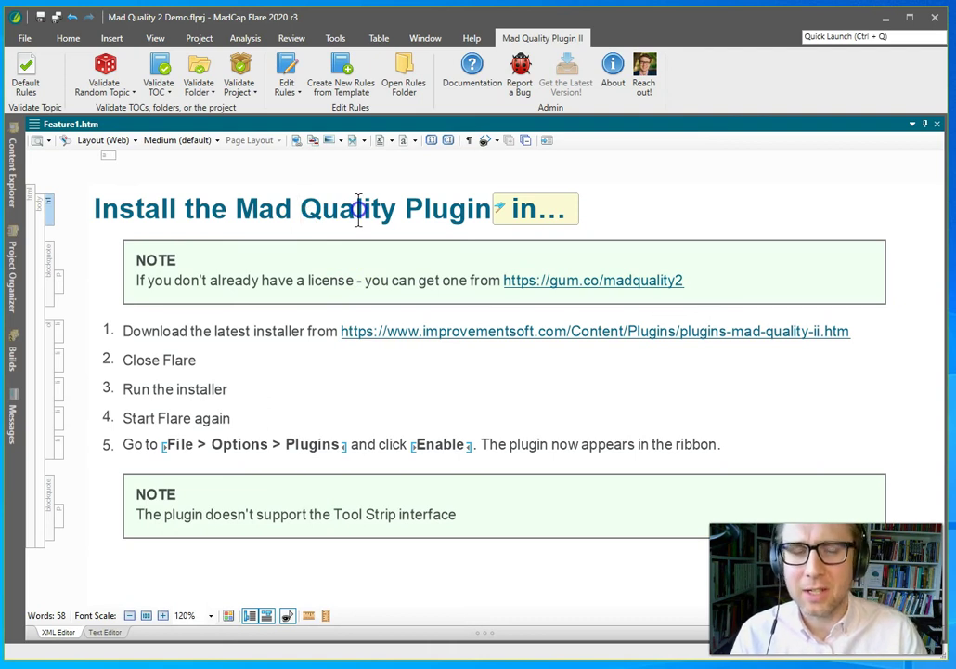
key("shift+Return")
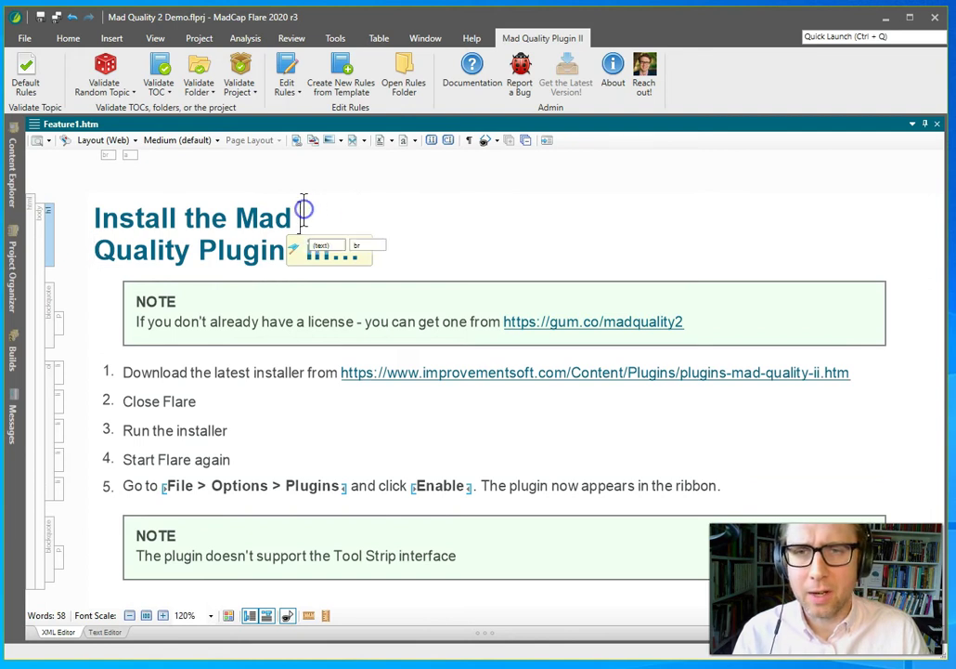
left_click(207, 251)
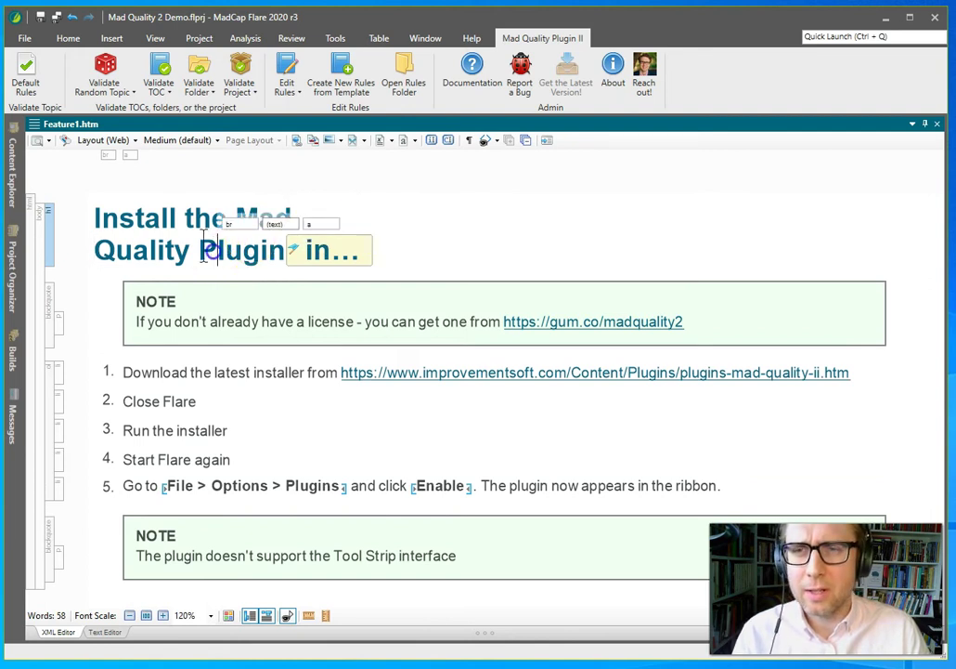
left_click(35, 82)
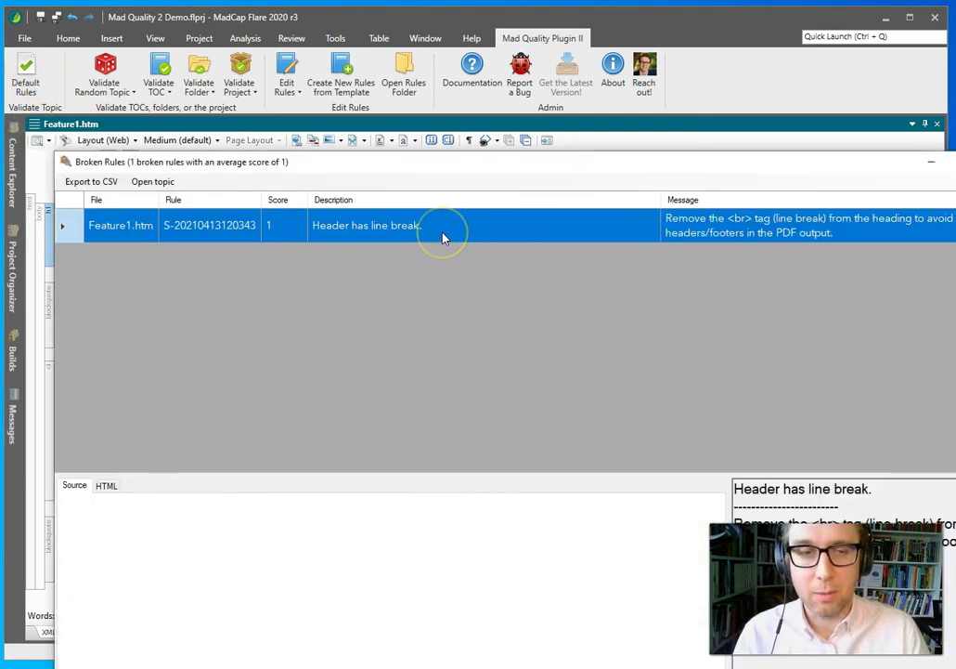
Go to the heading line break violation, delete the br element from the heading, and save the topic
left_click(559, 229)
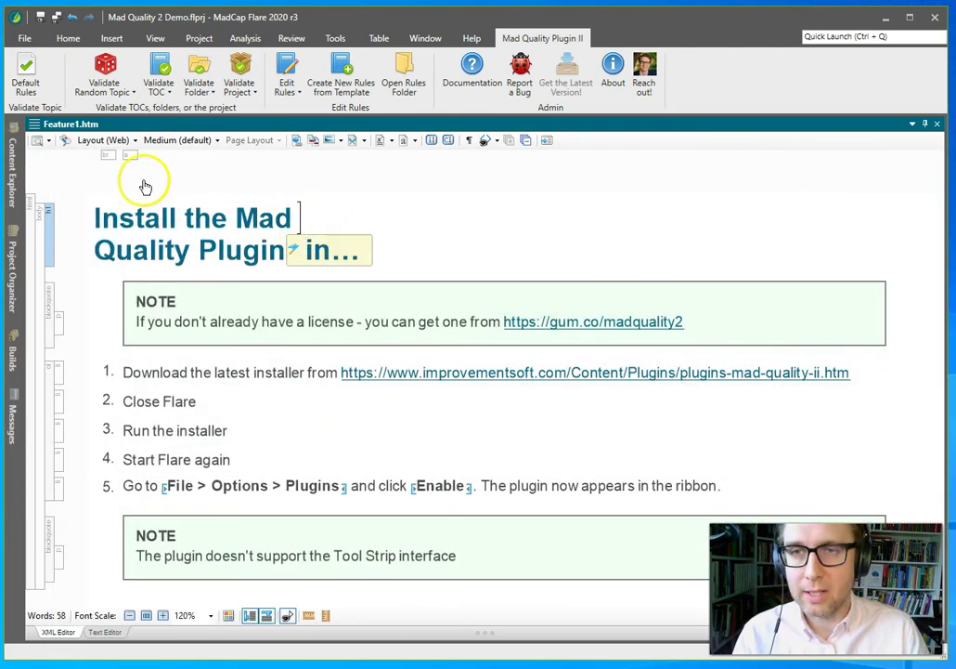
right_click(107, 161)
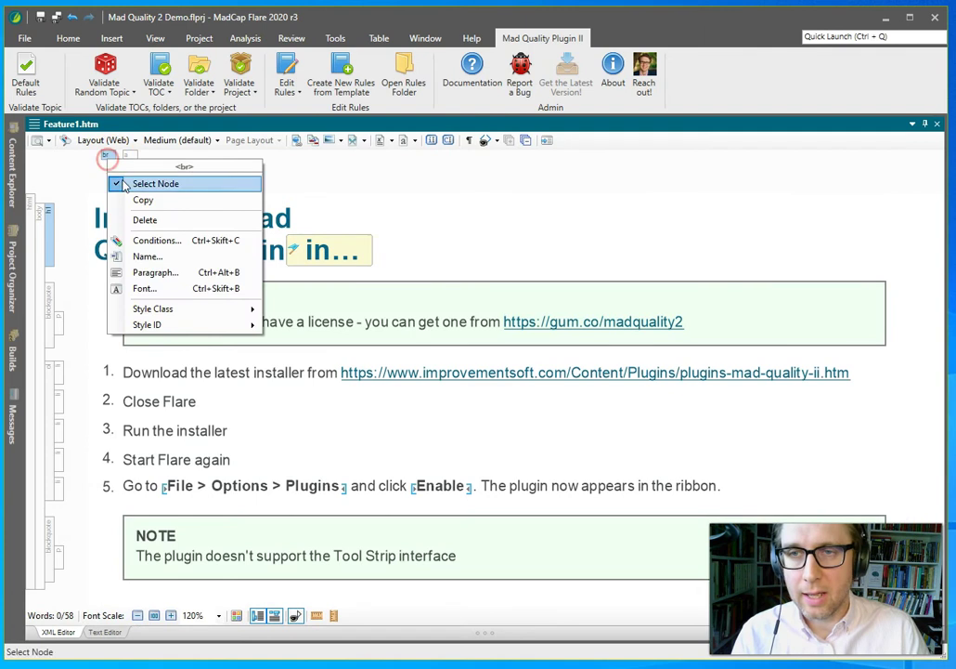
left_click(141, 217)
key("ctrl+s")
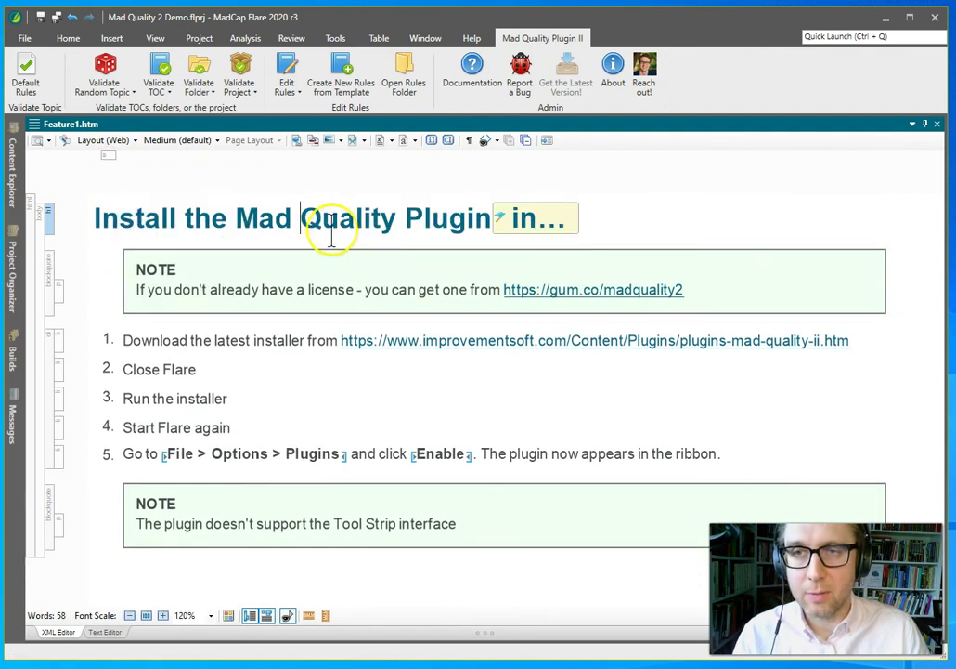